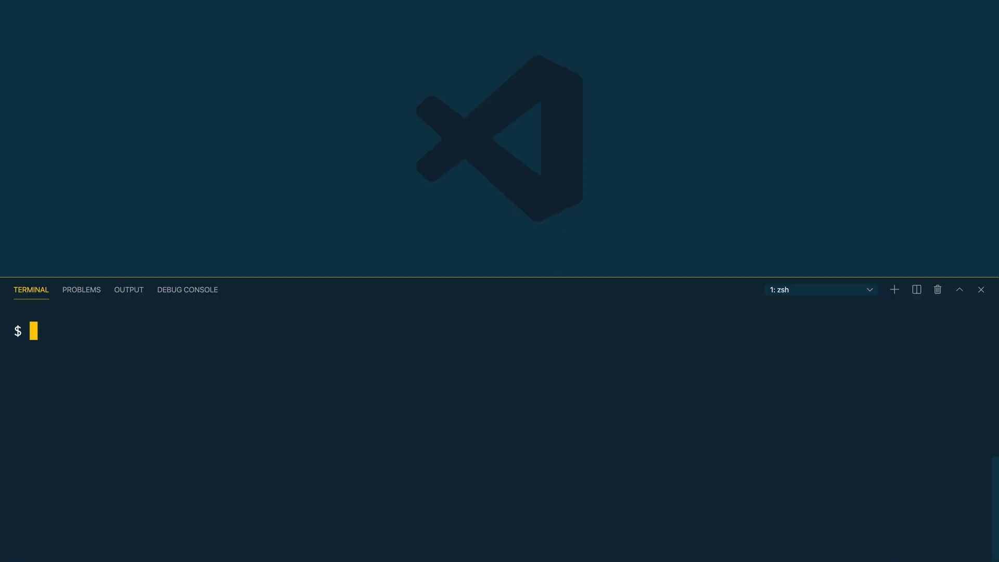
{"action": "type", "text": "ng add @angular/pwa"}
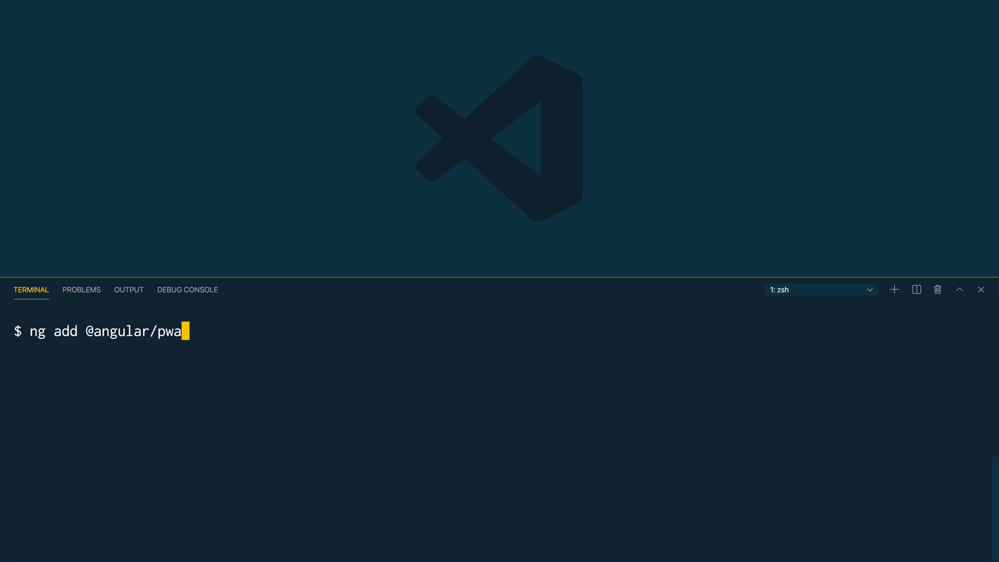
{"action": "key", "text": "Return"}
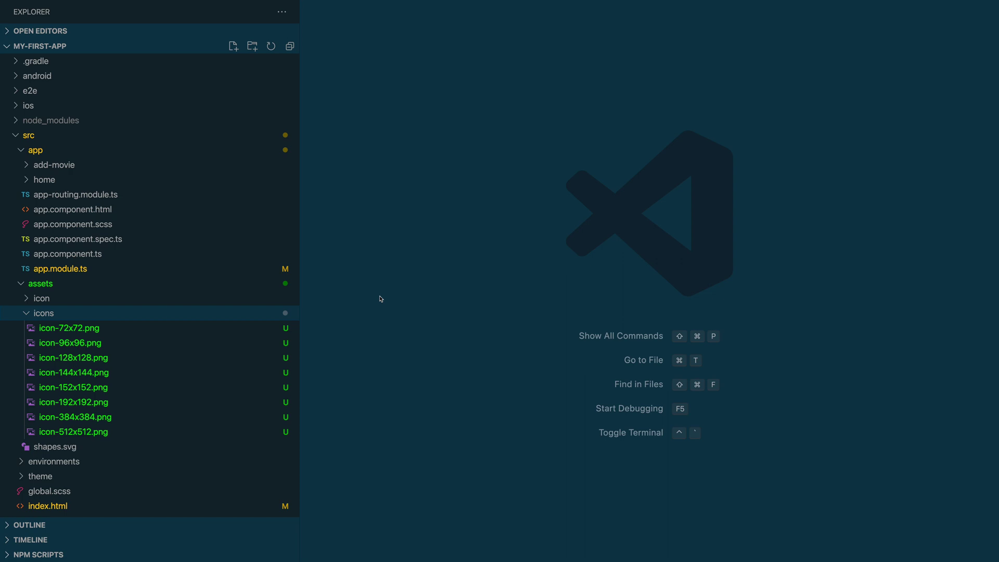
{"action": "mouse_move", "coordinate": [122, 430]}
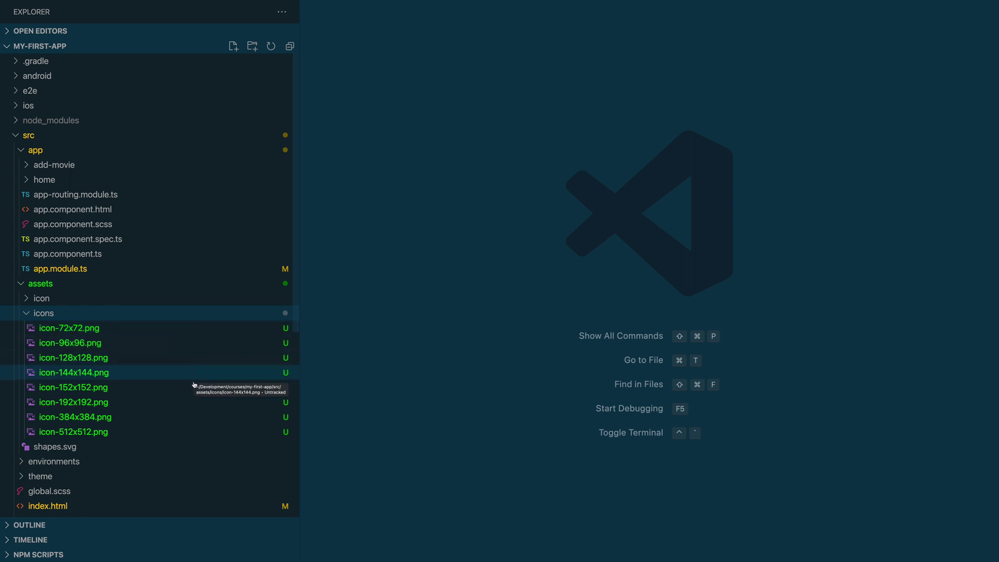
Collapse the icons folder and open src/manifest.webmanifest
{"action": "key", "text": "Left"}
{"action": "left_click", "coordinate": [134, 420]}
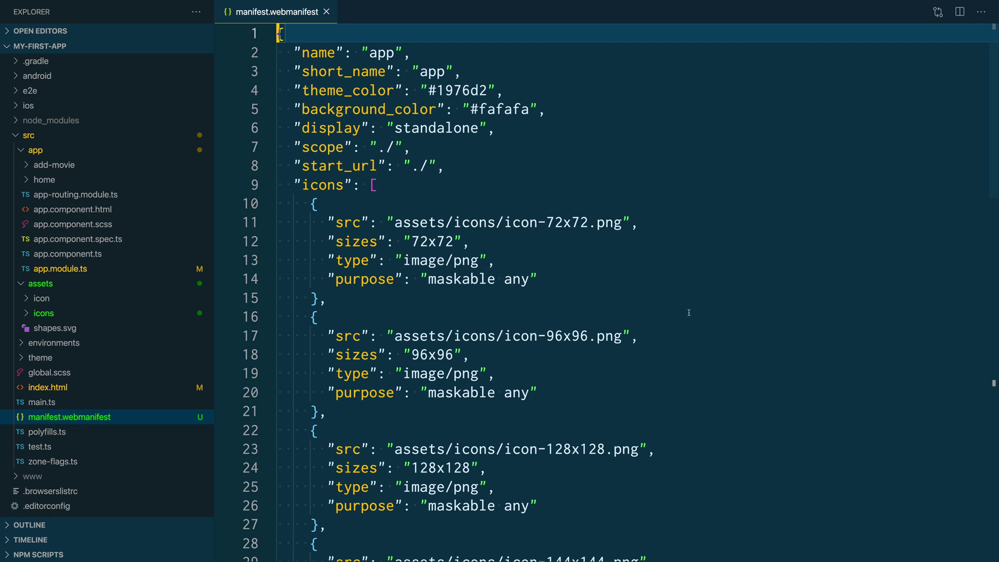
Inspect the icons array's 72x72 size and first icon path, then fold the array
{"action": "left_click", "coordinate": [267, 185]}
{"action": "left_click", "coordinate": [304, 203]}
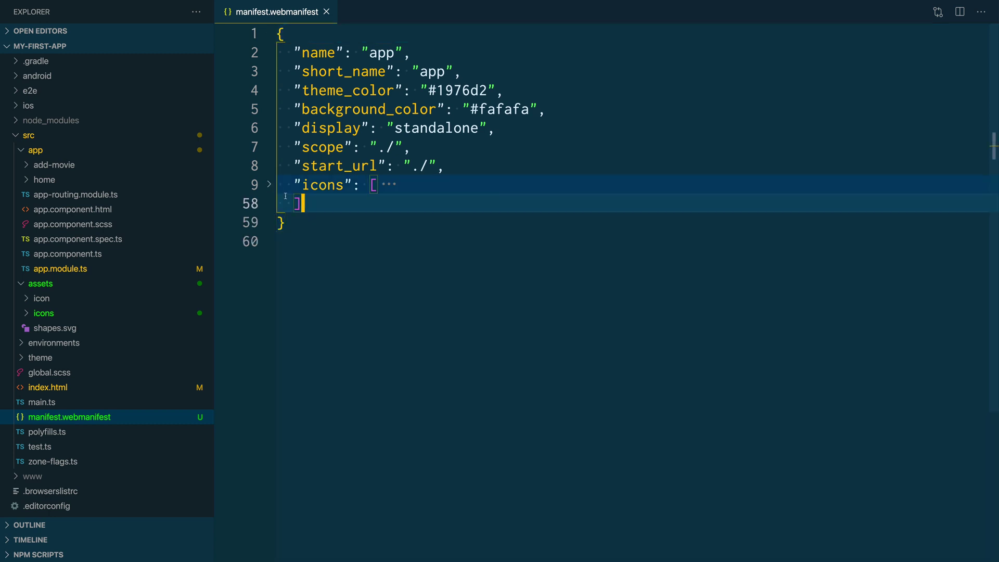
{"action": "left_click", "coordinate": [268, 186]}
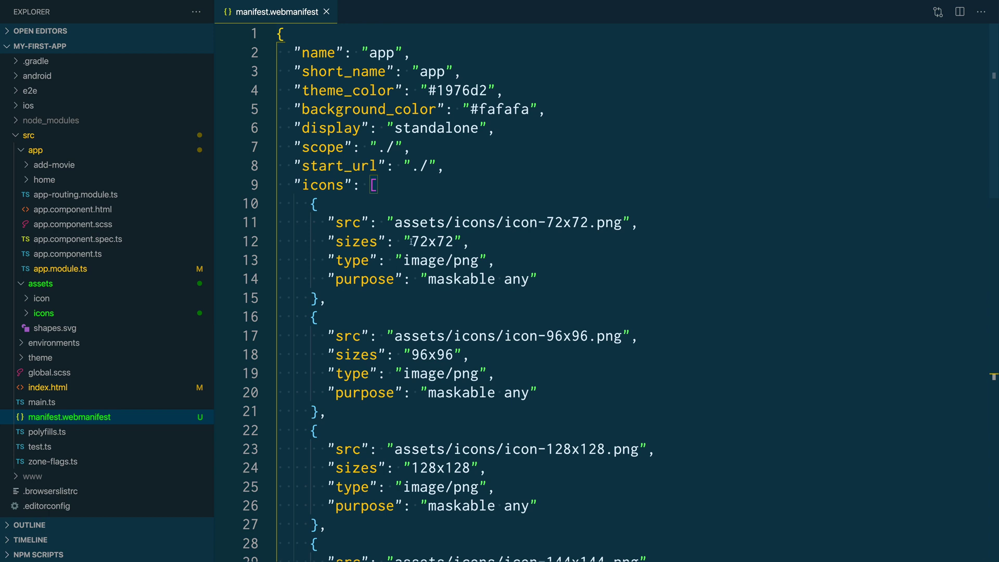
{"action": "left_click_drag", "start_coordinate": [412, 242], "coordinate": [455, 242]}
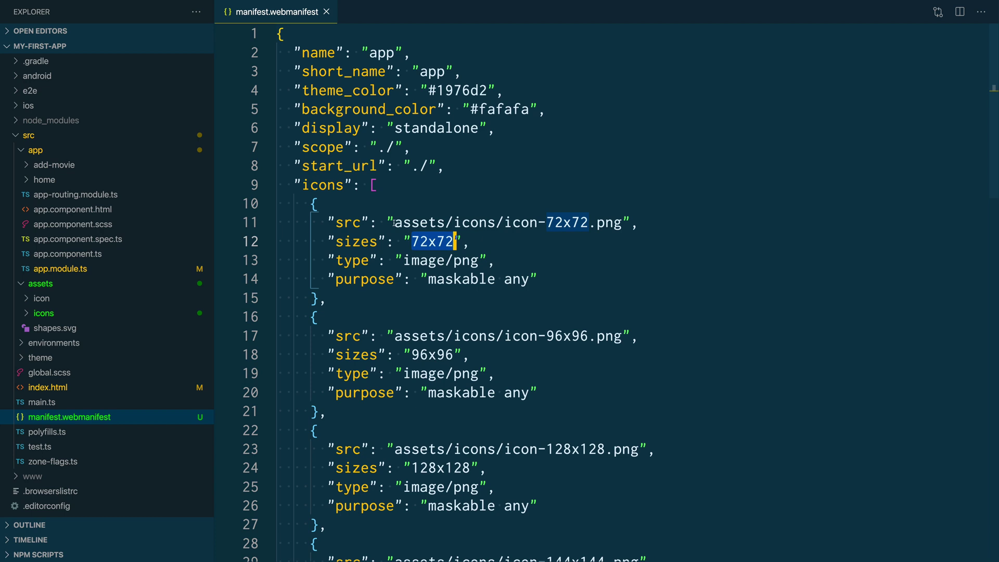
{"action": "left_click_drag", "start_coordinate": [394, 222], "coordinate": [622, 223]}
{"action": "key", "text": "ctrl+shift+bracketleft"}
{"action": "key", "text": "ctrl+shift+bracketleft"}
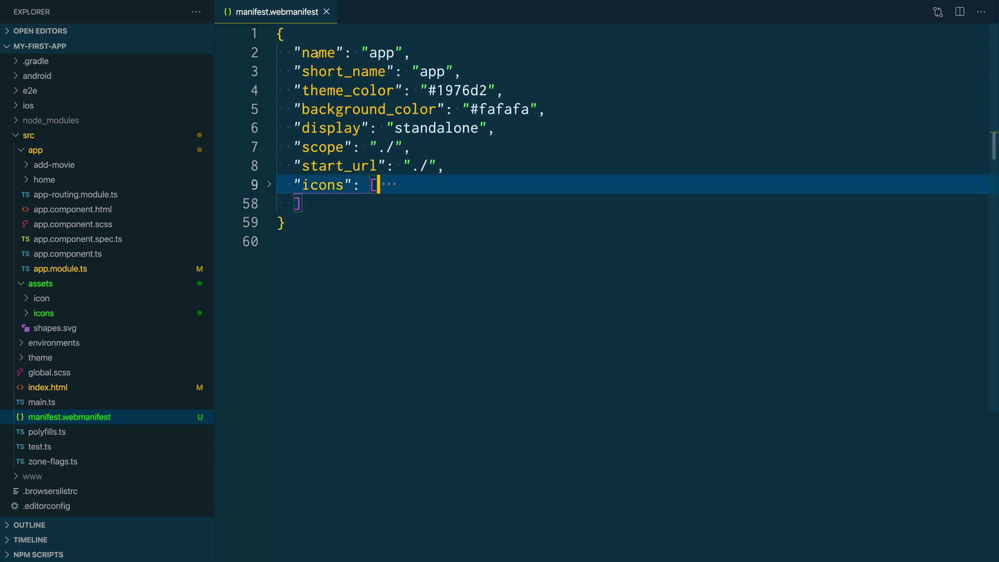
Review the name, short_name, theme_color, background_color and display keys
{"action": "double_click", "coordinate": [319, 53]}
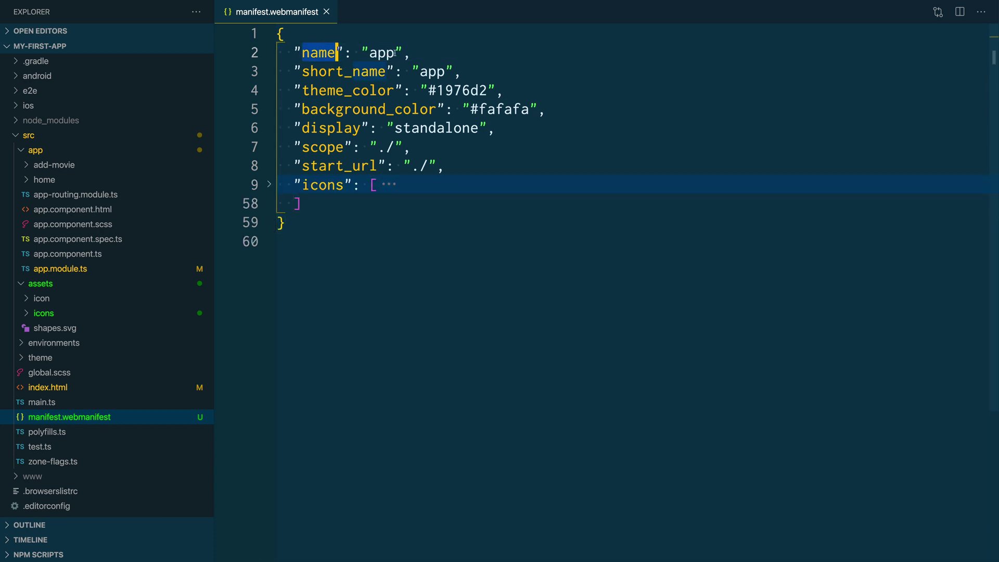
{"action": "double_click", "coordinate": [343, 72]}
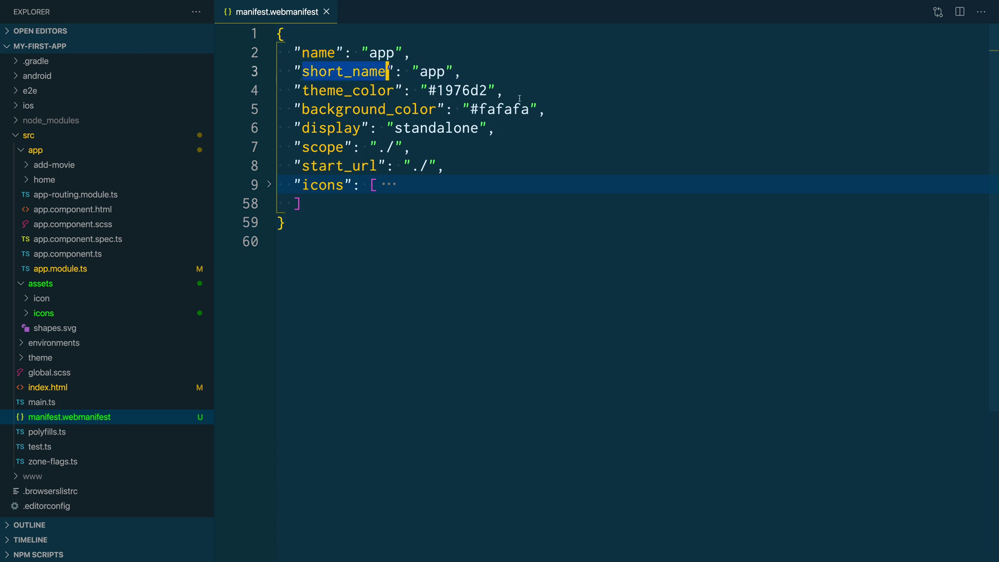
{"action": "double_click", "coordinate": [368, 92]}
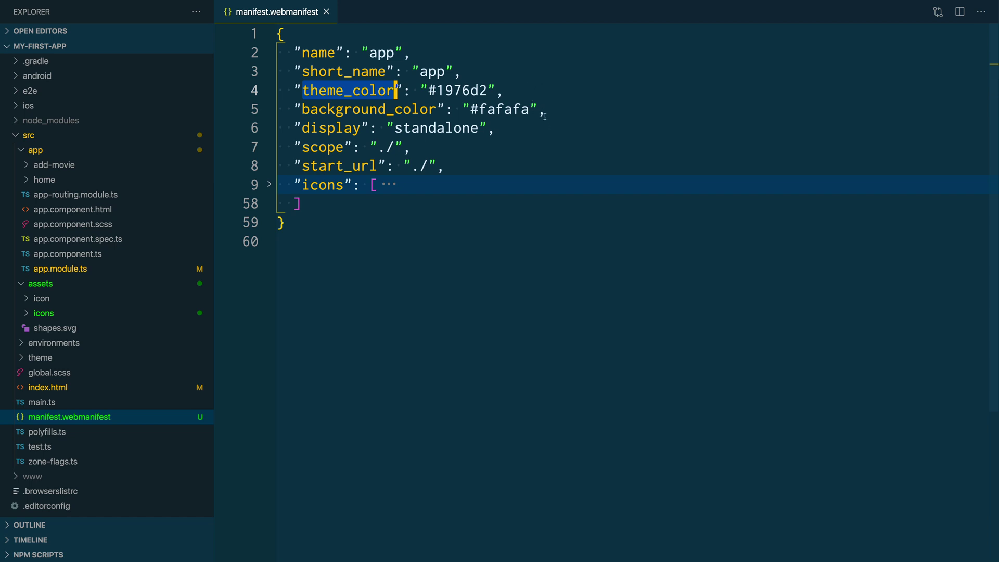
{"action": "double_click", "coordinate": [367, 110]}
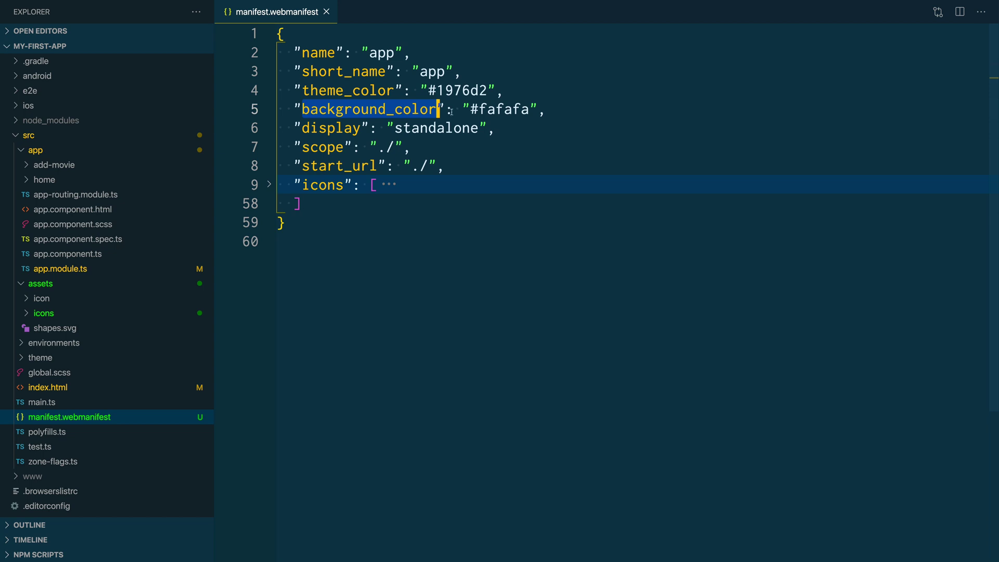
{"action": "left_click", "coordinate": [576, 107]}
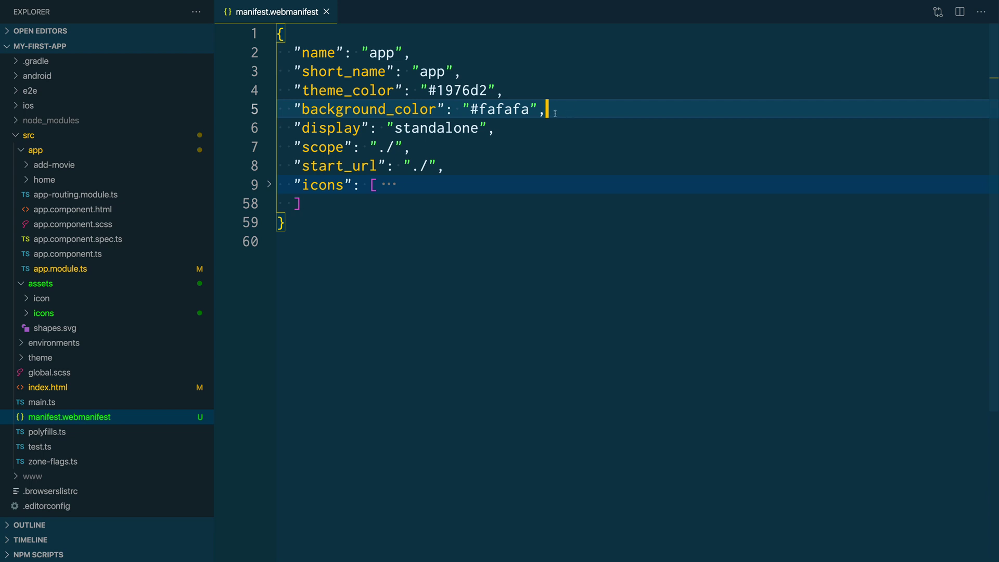
{"action": "double_click", "coordinate": [332, 129]}
Change the display value from standalone, through fullscreen and minimal-ui, to browser
{"action": "left_click", "coordinate": [501, 128]}
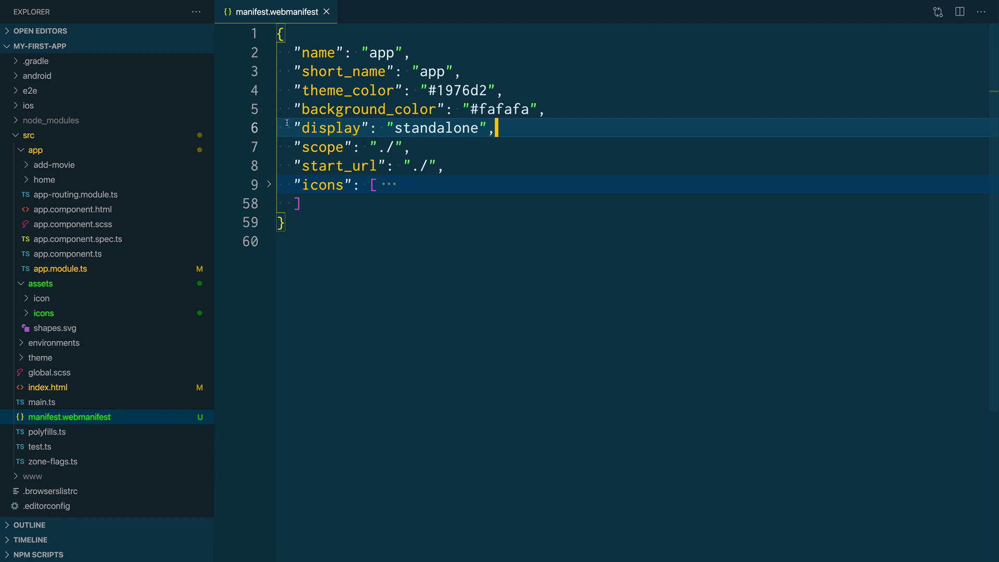
{"action": "double_click", "coordinate": [425, 129]}
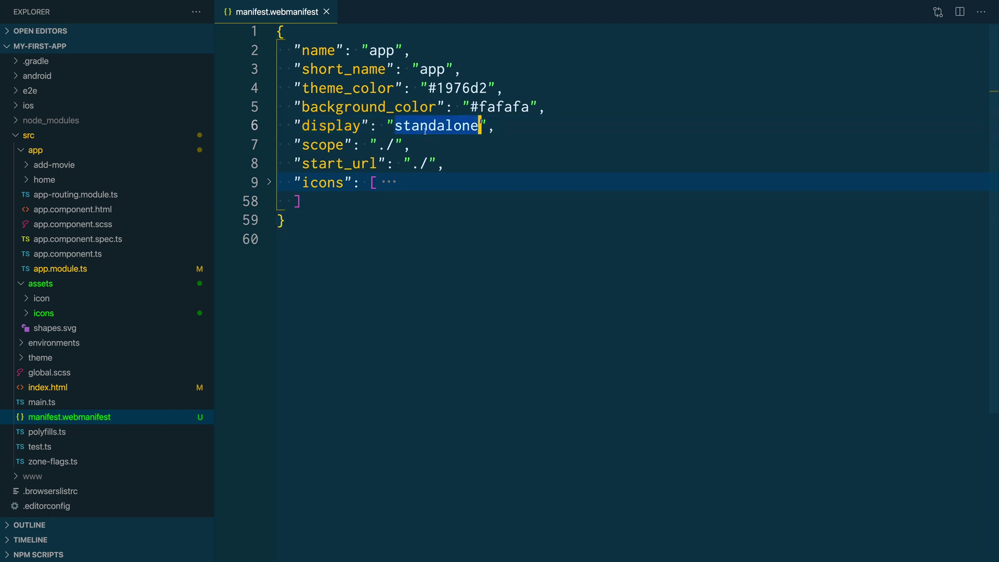
{"action": "type", "text": "fullscreen"}
{"action": "key", "text": "ctrl+shift+Left"}
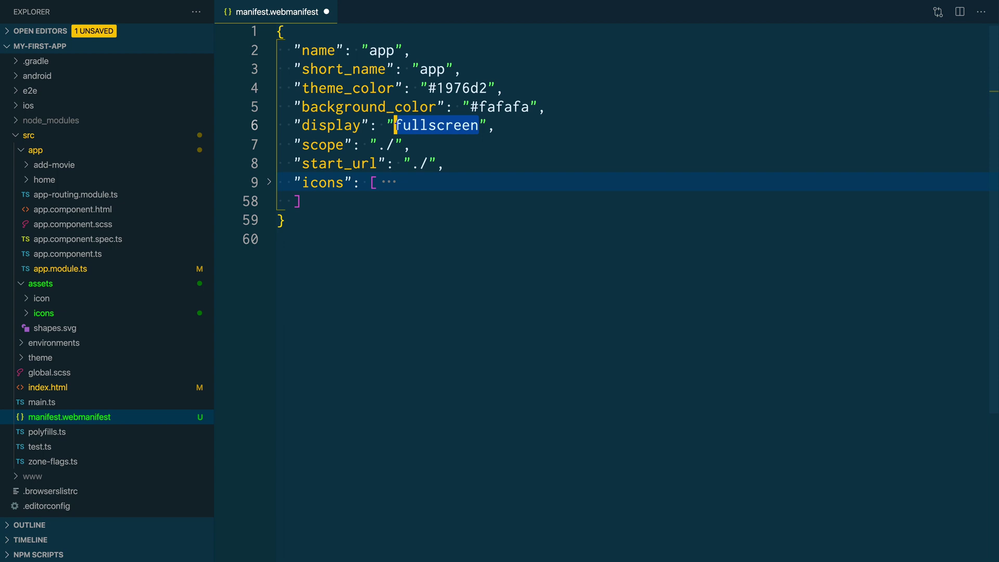
{"action": "type", "text": "standalone"}
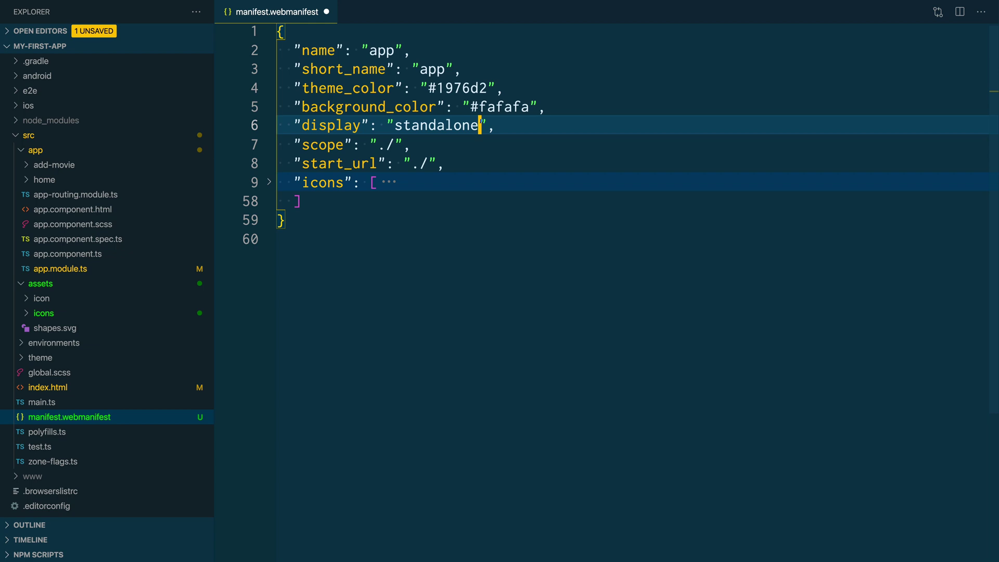
{"action": "type", "text": "minimal-ui"}
{"action": "key", "text": "ctrl+shift+Left"}
{"action": "key", "text": "ctrl+shift+Left"}
{"action": "key", "text": "ctrl+shift+Left"}
{"action": "type", "text": "bro"}
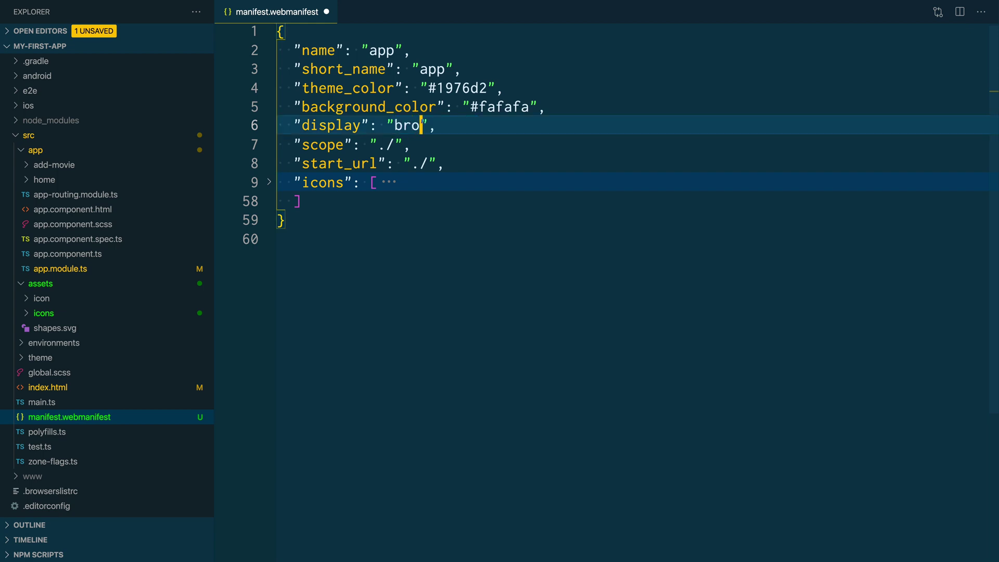
{"action": "type", "text": "wser"}
Change the scope value from './app/' to './' and select the start_url key
{"action": "double_click", "coordinate": [324, 145]}
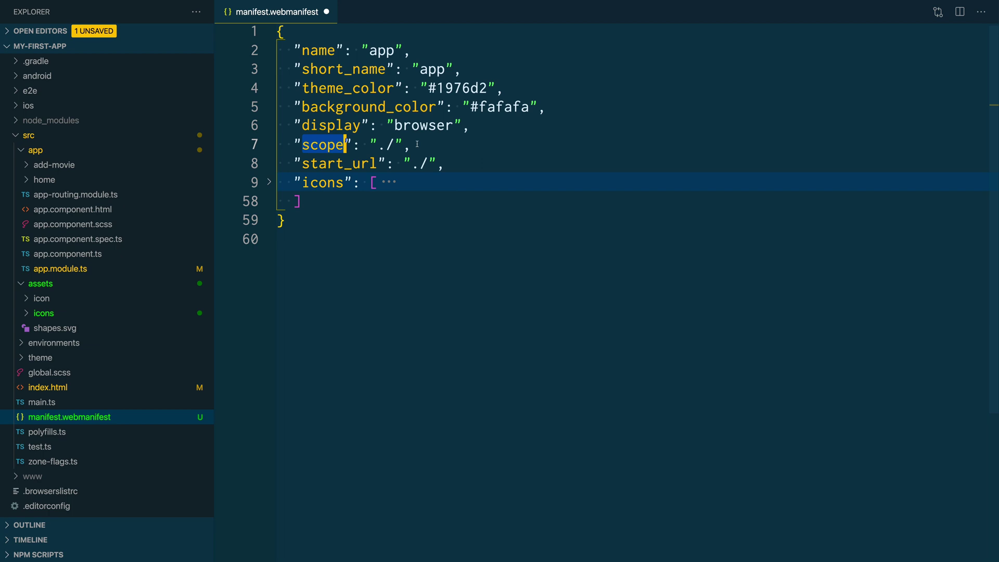
{"action": "left_click", "coordinate": [395, 145]}
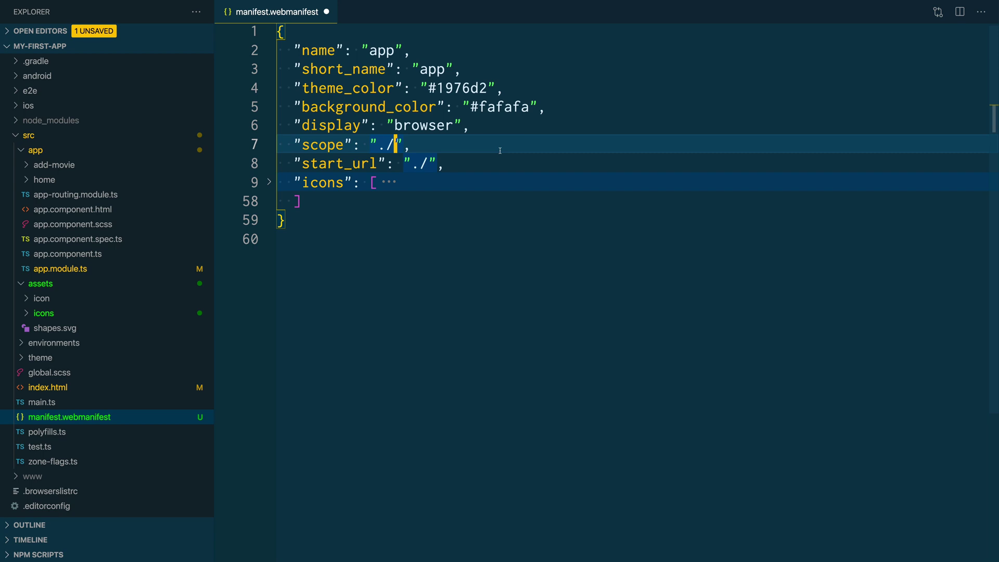
{"action": "type", "text": "app"}
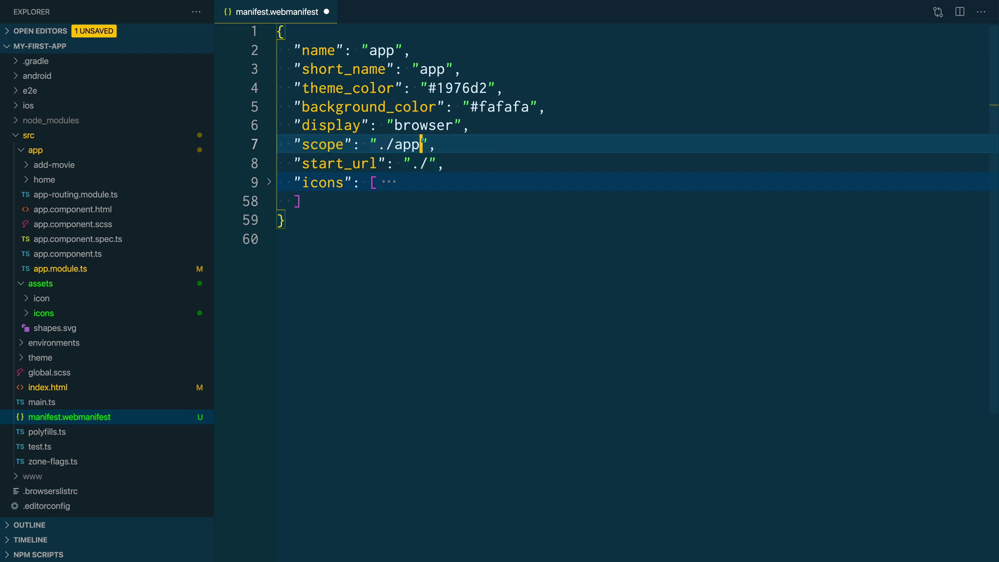
{"action": "type", "text": "/"}
{"action": "key", "text": "BackSpace"}
{"action": "key", "text": "BackSpace"}
{"action": "key", "text": "BackSpace"}
{"action": "key", "text": "Down"}
{"action": "key", "text": "Home"}
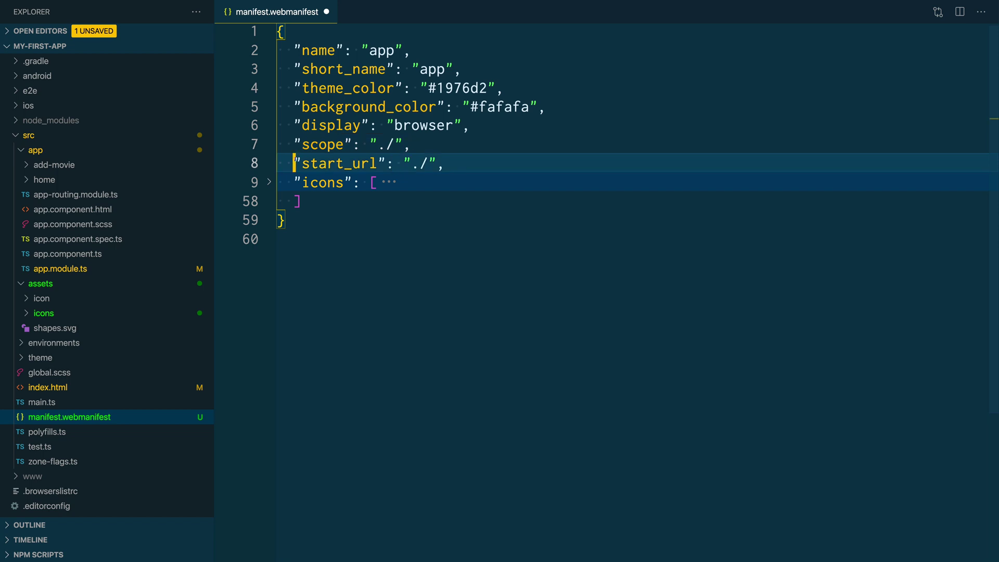
{"action": "key", "text": "Right"}
{"action": "key", "text": "ctrl+shift+Right"}
{"action": "key", "text": "ctrl+shift+Right"}
{"action": "key", "text": "shift+Left"}
{"action": "key", "text": "shift+Left"}
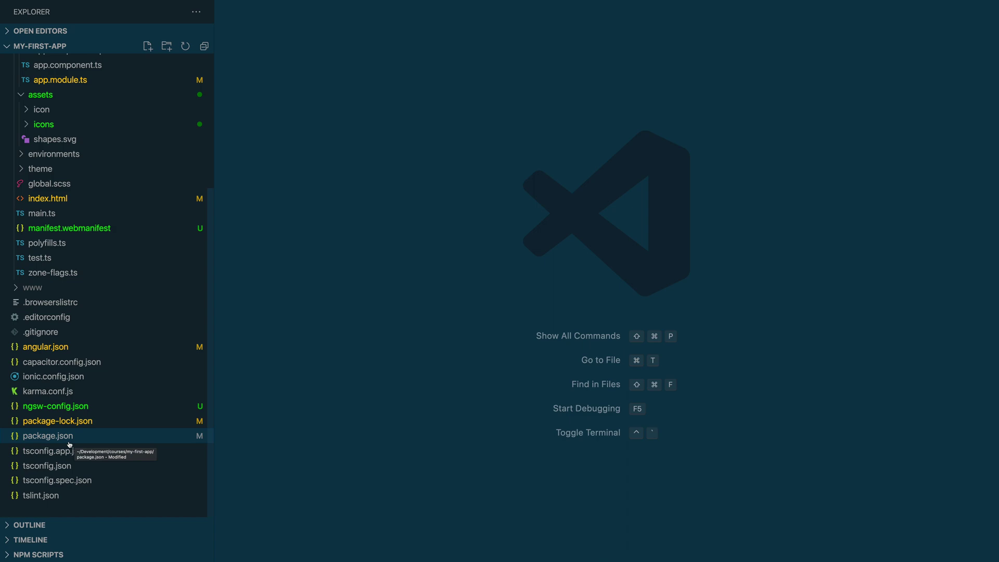
{"action": "left_click", "coordinate": [69, 442]}
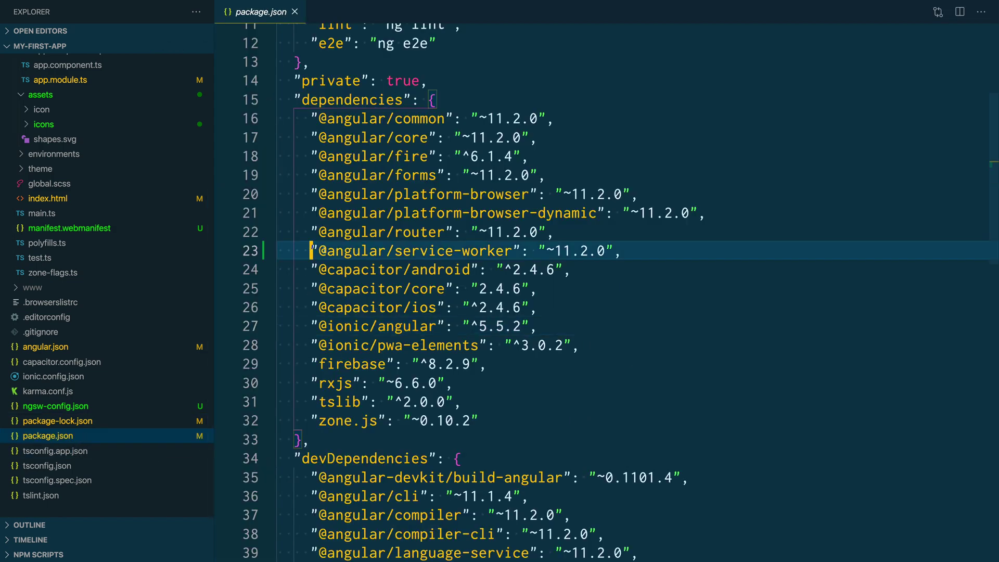
{"action": "left_click_drag", "start_coordinate": [312, 251], "coordinate": [649, 246]}
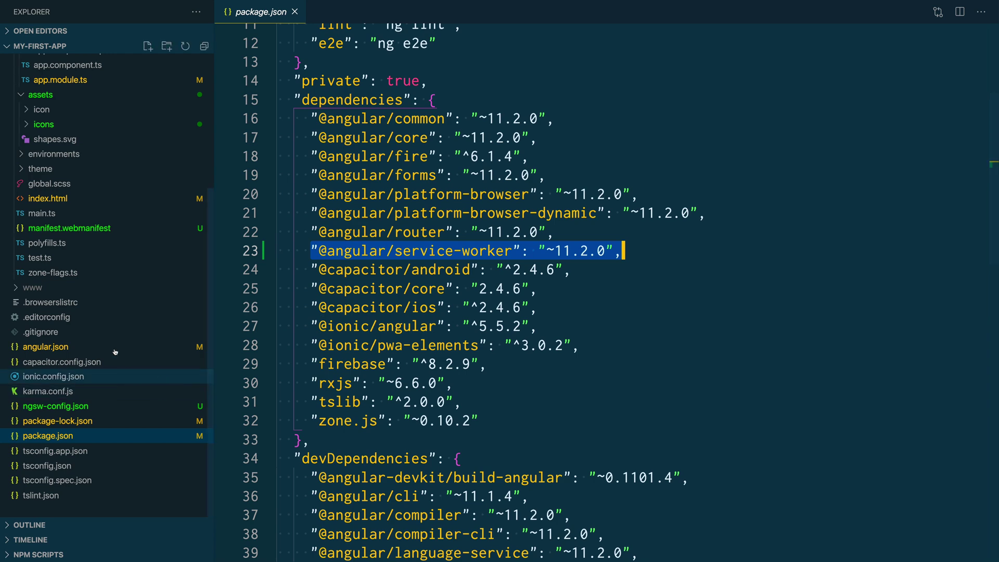
{"action": "scroll", "coordinate": [84, 310], "scroll_direction": "up", "scroll_amount": 5}
{"action": "scroll", "coordinate": [84, 310], "scroll_direction": "up", "scroll_amount": 1}
Open app.module.ts and highlight the ServiceWorkerModule registration for ngsw-worker.js
{"action": "left_click", "coordinate": [61, 269]}
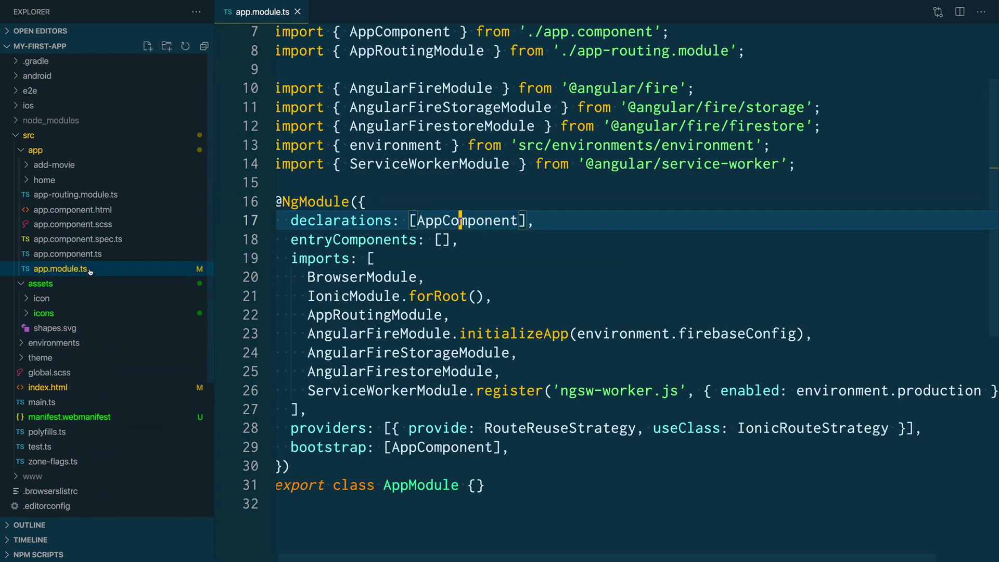
{"action": "double_click", "coordinate": [396, 392]}
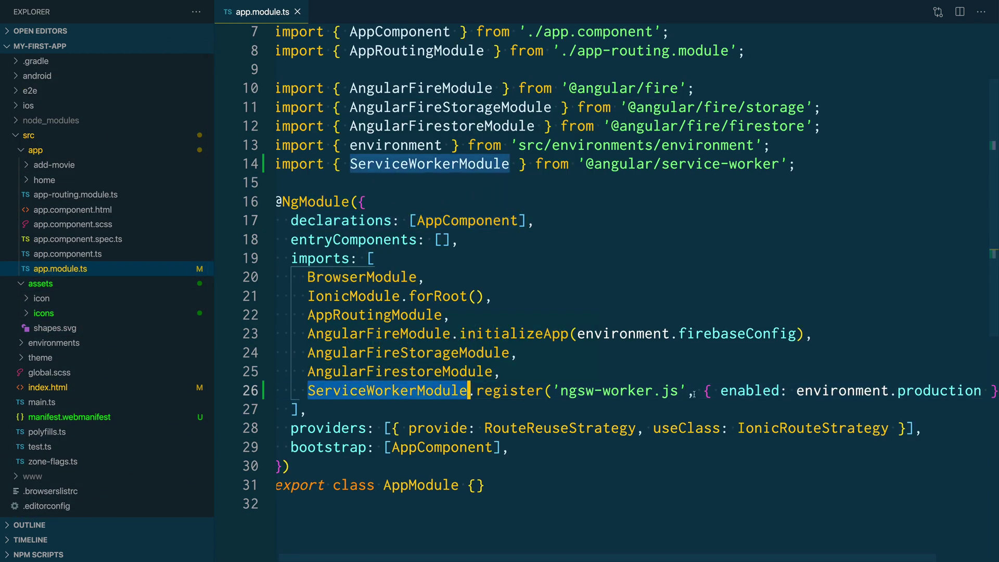
{"action": "scroll", "coordinate": [547, 393], "scroll_direction": "right", "scroll_amount": 2}
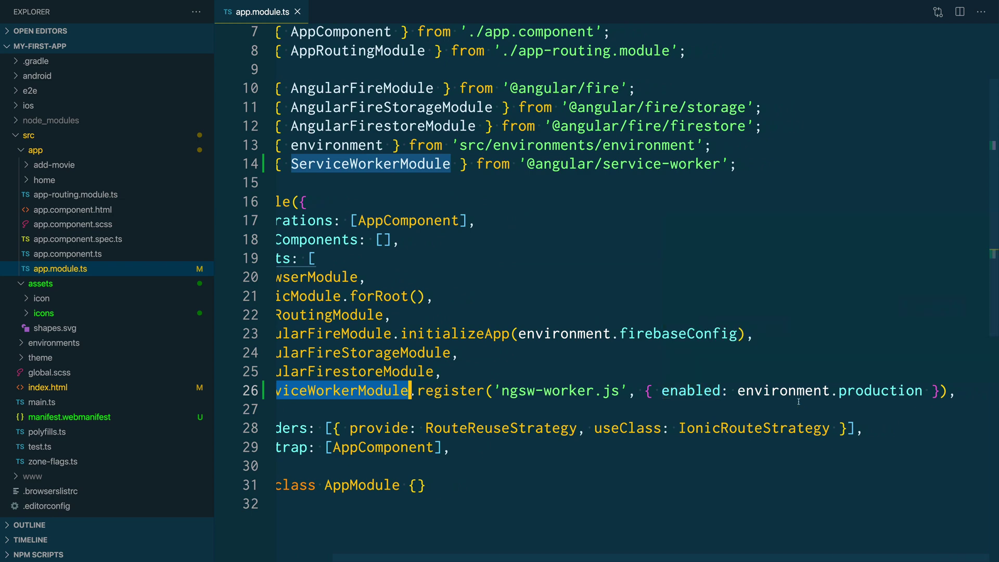
{"action": "scroll", "coordinate": [756, 378], "scroll_direction": "left", "scroll_amount": 2}
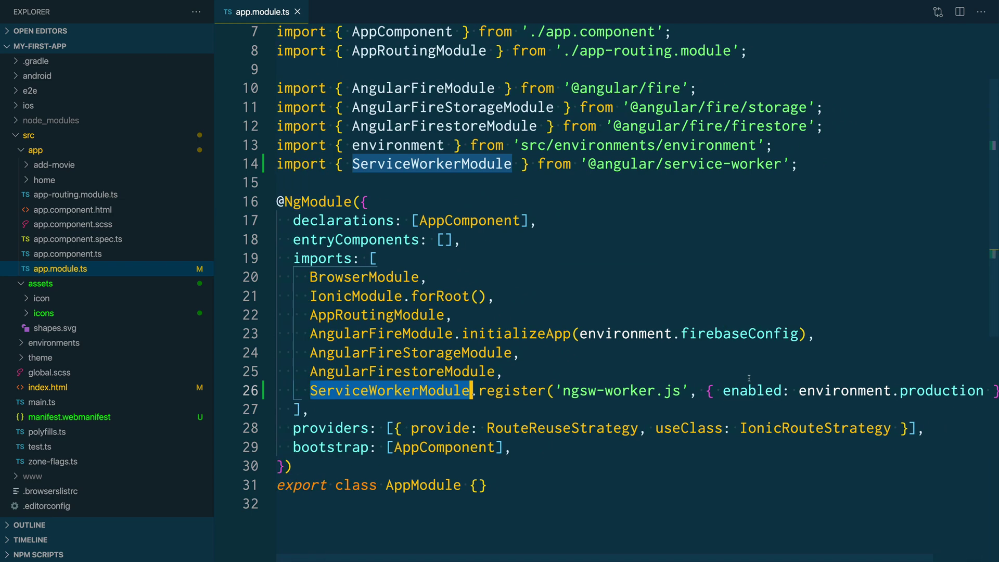
{"action": "scroll", "coordinate": [154, 361], "scroll_direction": "down", "scroll_amount": 4}
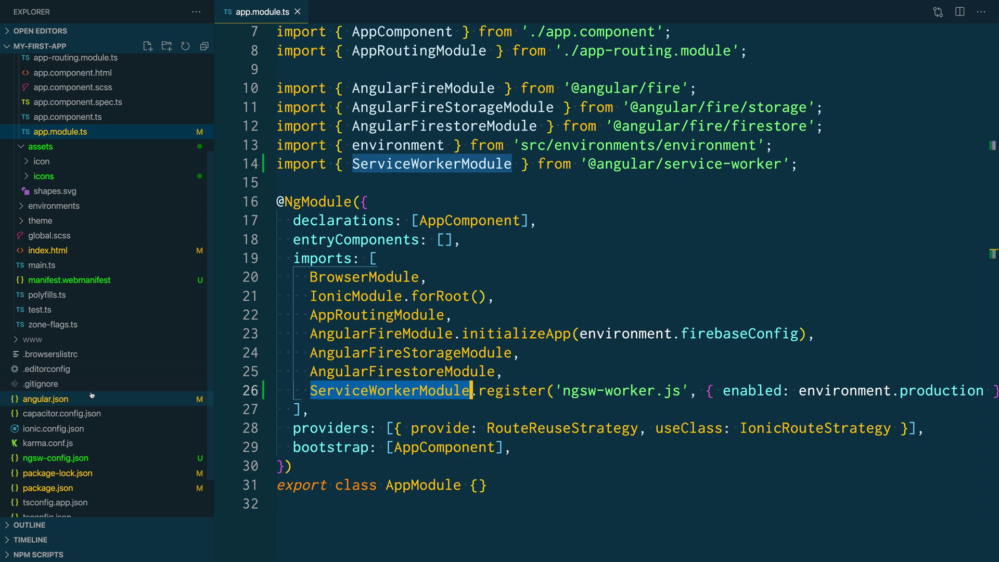
{"action": "scroll", "coordinate": [92, 396], "scroll_direction": "down", "scroll_amount": 2}
Open ngsw-config.json, then fold and re-expand the app and assets asset groups
{"action": "left_click", "coordinate": [56, 406]}
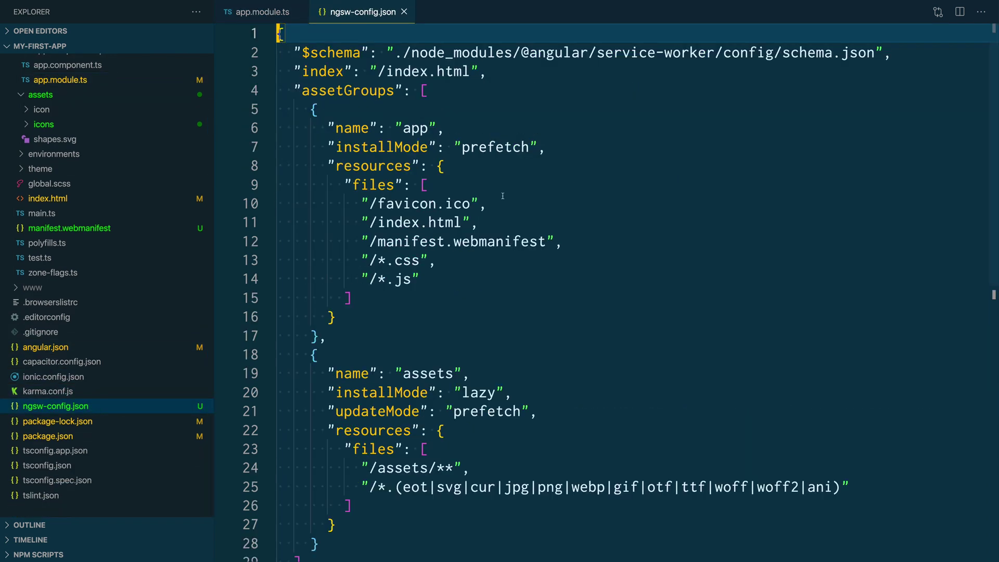
{"action": "left_click", "coordinate": [268, 109]}
{"action": "mouse_move", "coordinate": [269, 109]}
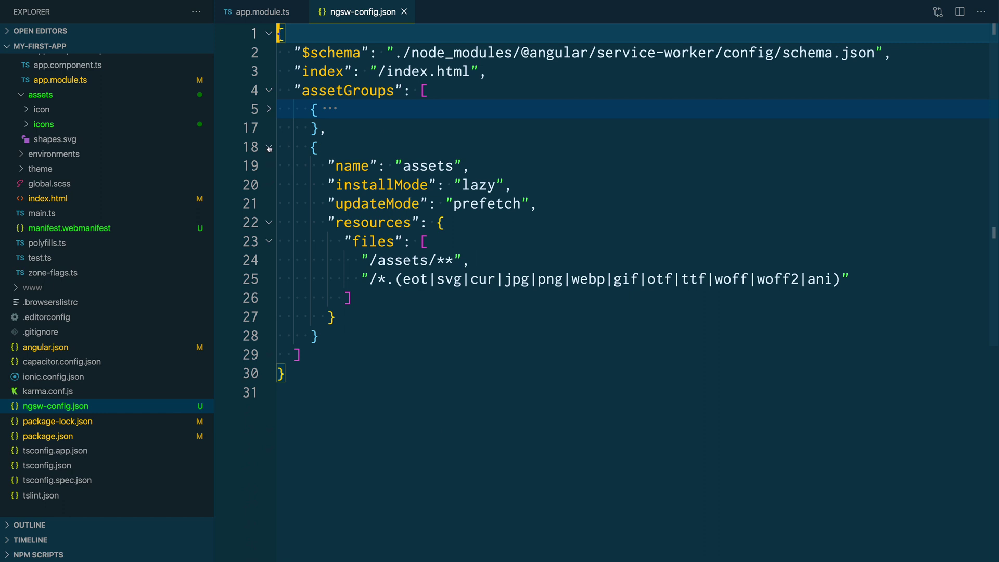
{"action": "left_click", "coordinate": [269, 147]}
{"action": "left_click", "coordinate": [395, 92]}
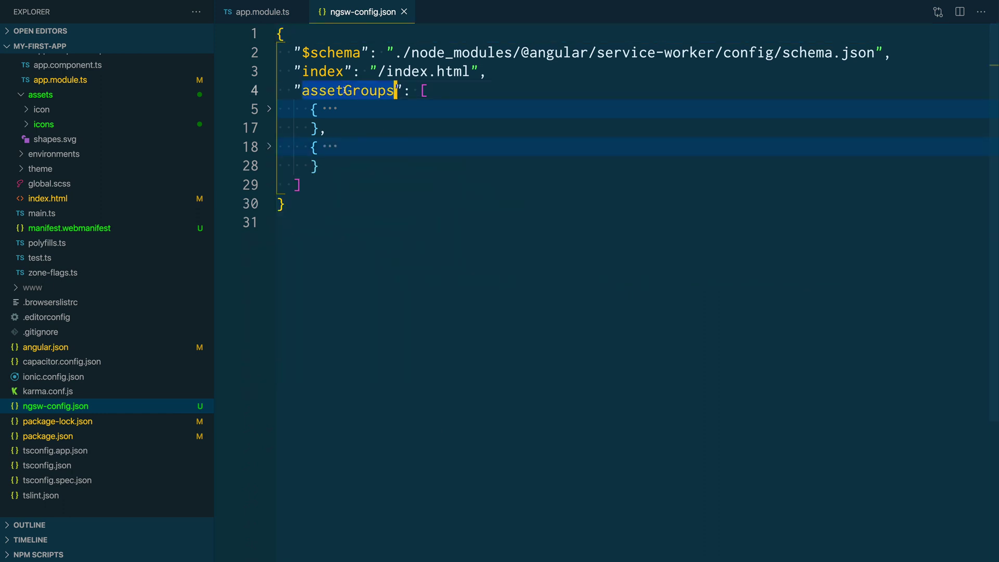
{"action": "left_click", "coordinate": [269, 110]}
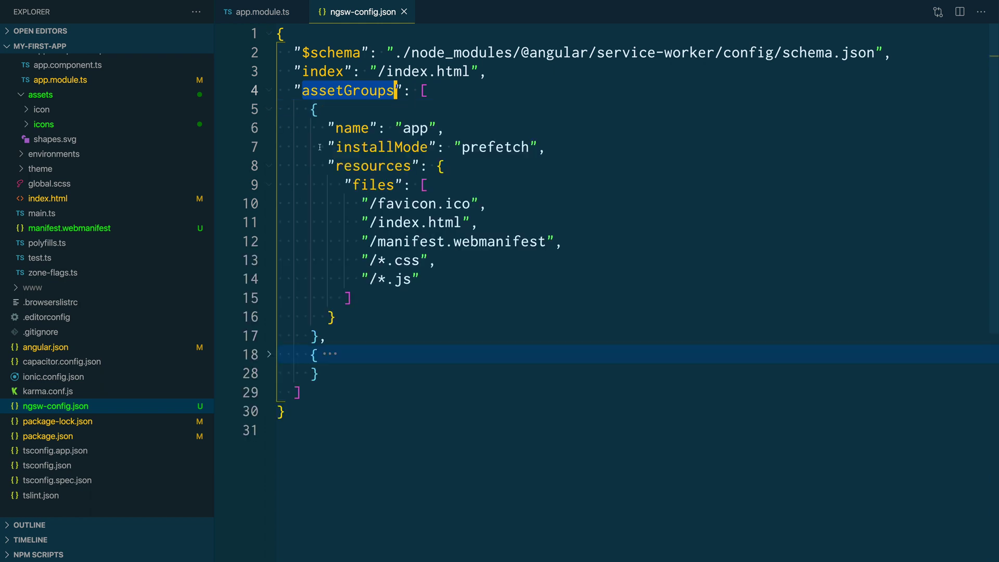
{"action": "left_click", "coordinate": [268, 355]}
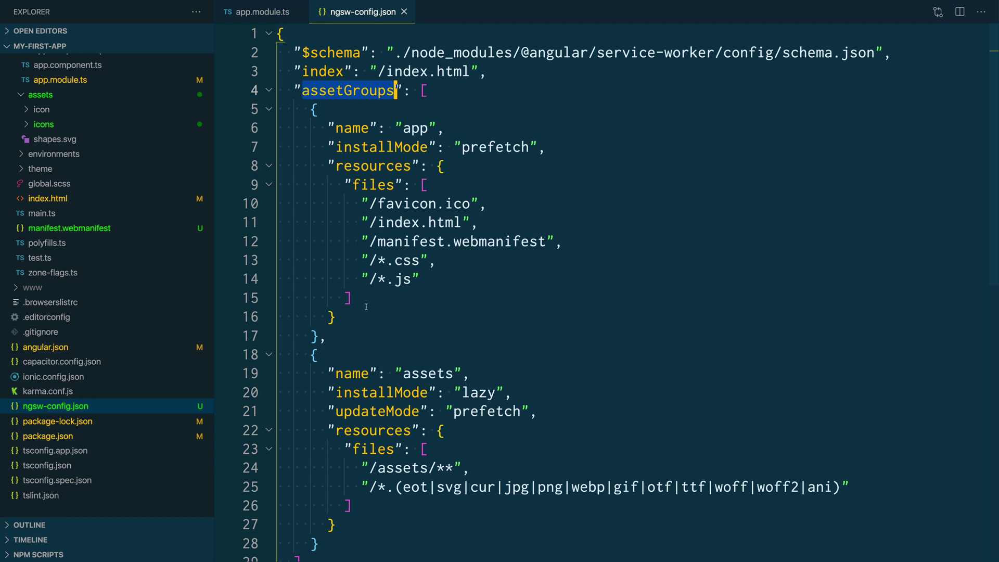
Review the app asset group, its prefetch install mode and its file list
{"action": "left_click_drag", "start_coordinate": [324, 336], "coordinate": [311, 110]}
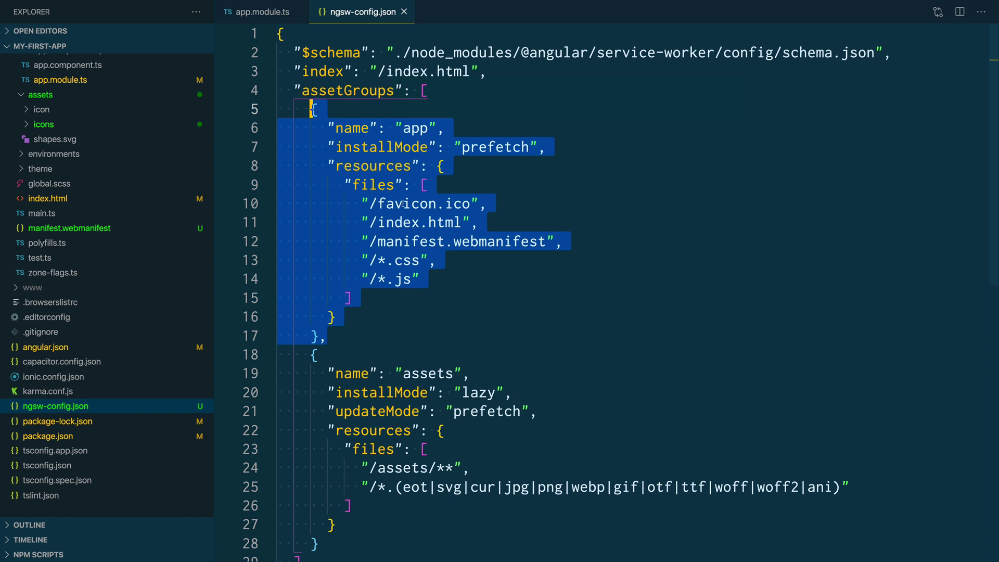
{"action": "double_click", "coordinate": [530, 148]}
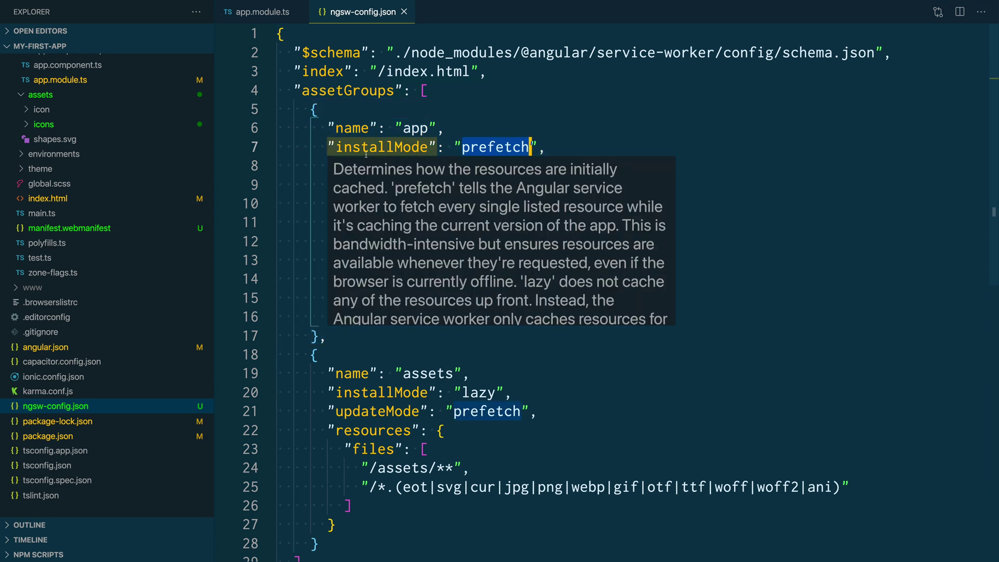
{"action": "left_click", "coordinate": [595, 146]}
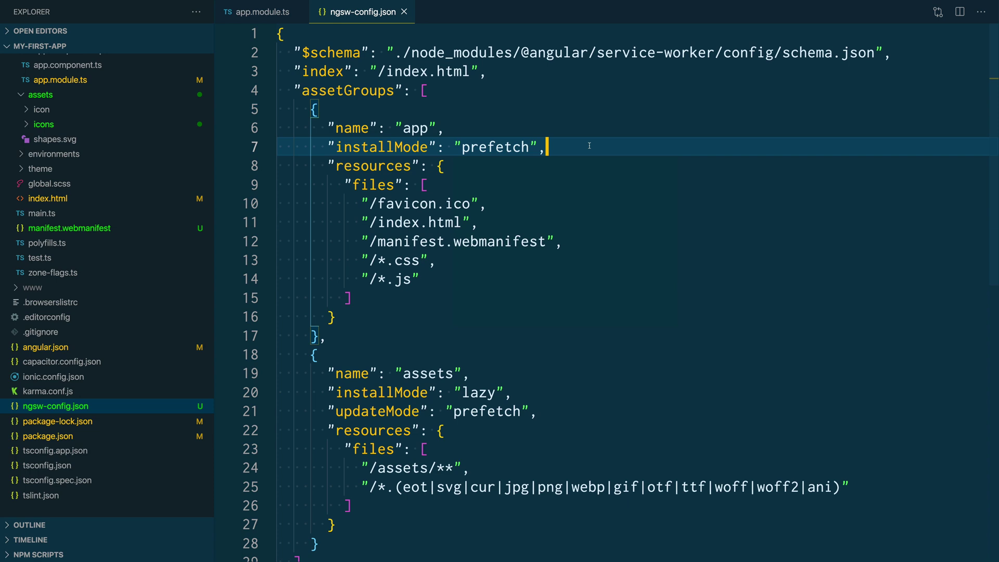
{"action": "left_click_drag", "start_coordinate": [442, 279], "coordinate": [362, 203]}
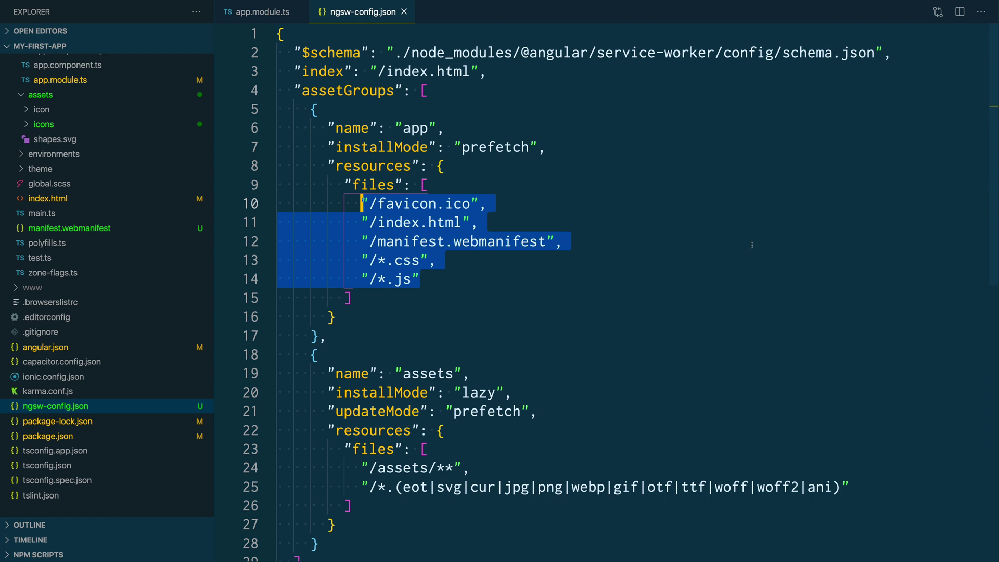
{"action": "mouse_move", "coordinate": [310, 355]}
{"action": "left_mouse_down"}
{"action": "mouse_move", "coordinate": [336, 525]}
{"action": "mouse_move", "coordinate": [320, 543]}
{"action": "left_mouse_up"}
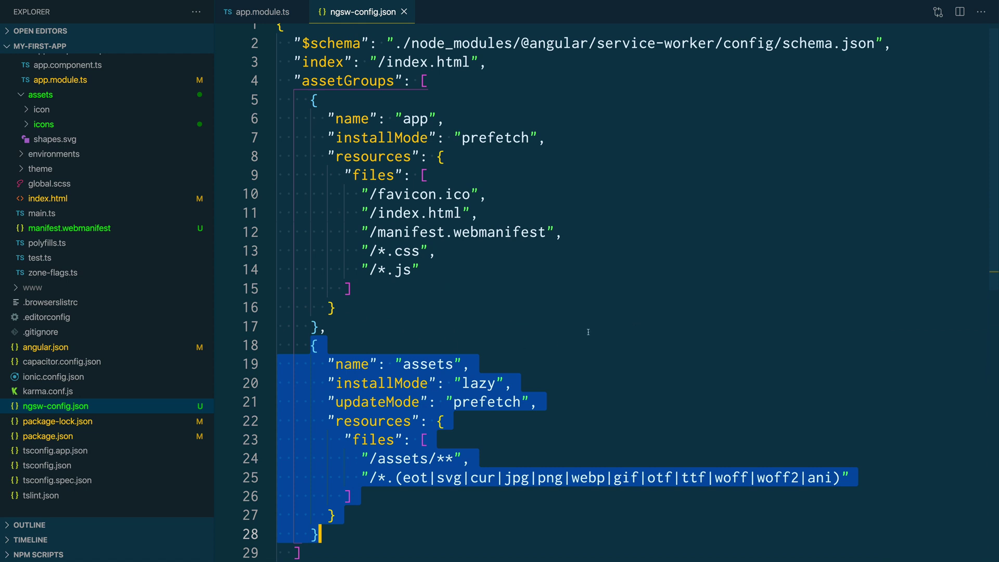
{"action": "scroll", "coordinate": [588, 332], "scroll_direction": "down", "scroll_amount": 5}
{"action": "scroll", "coordinate": [629, 396], "scroll_direction": "down", "scroll_amount": 1}
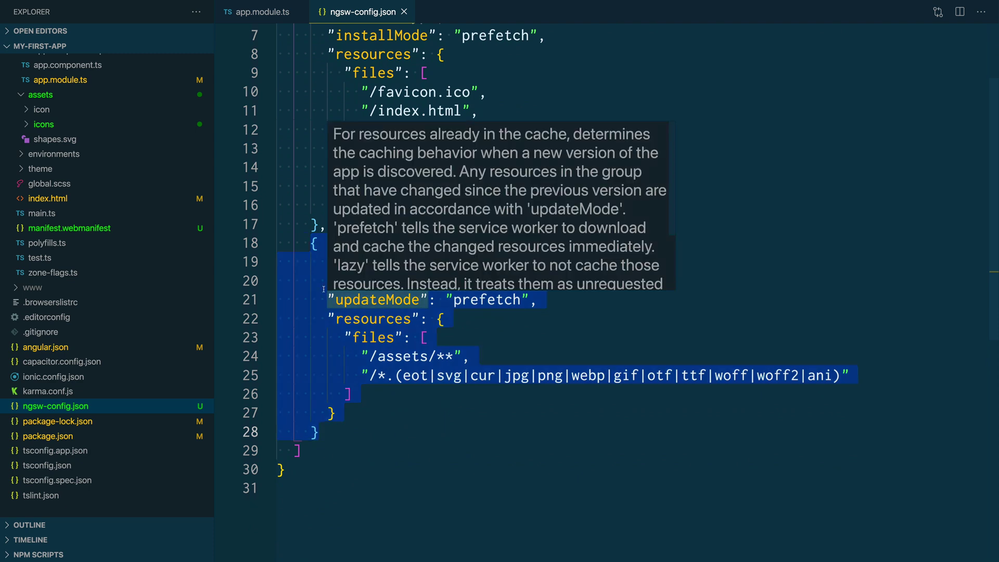
{"action": "left_click", "coordinate": [529, 280]}
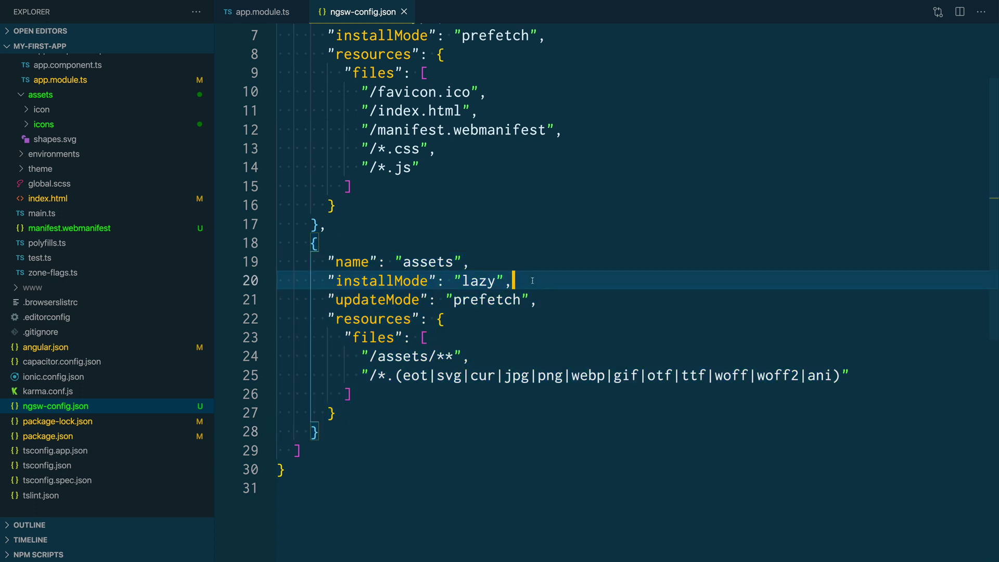